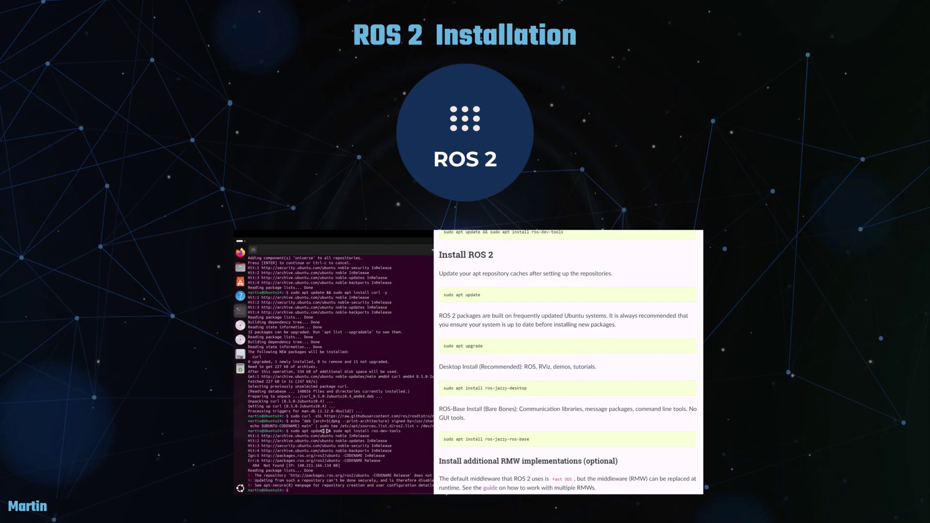
Generate the en_US and en_US.UTF-8 locales and run update-locale with LANG=en_US.UTF-8.
click(498, 338)
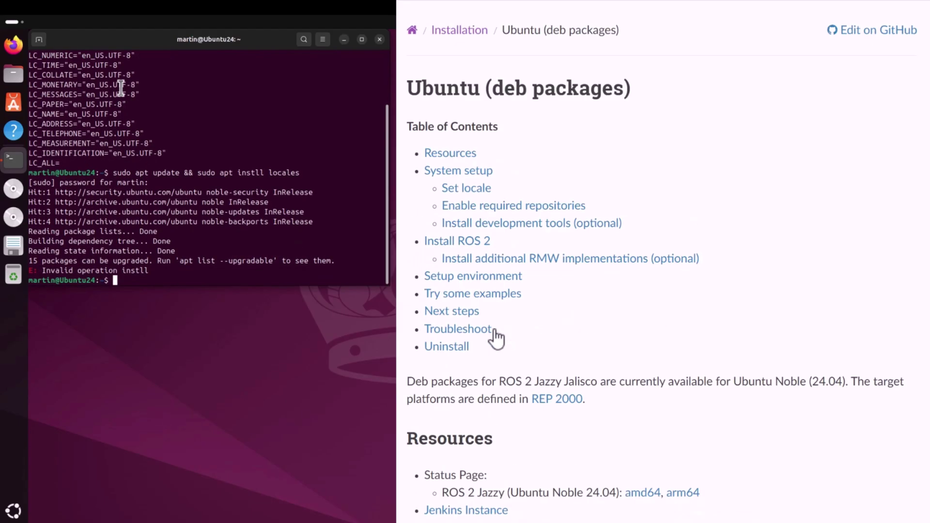
text(sudo locale-gen en_US en_US.UTF-8)
key(Return)
text(sudo update-locale LC_ALL=en_US.UTF-U LANG=en_US.UTF-8)
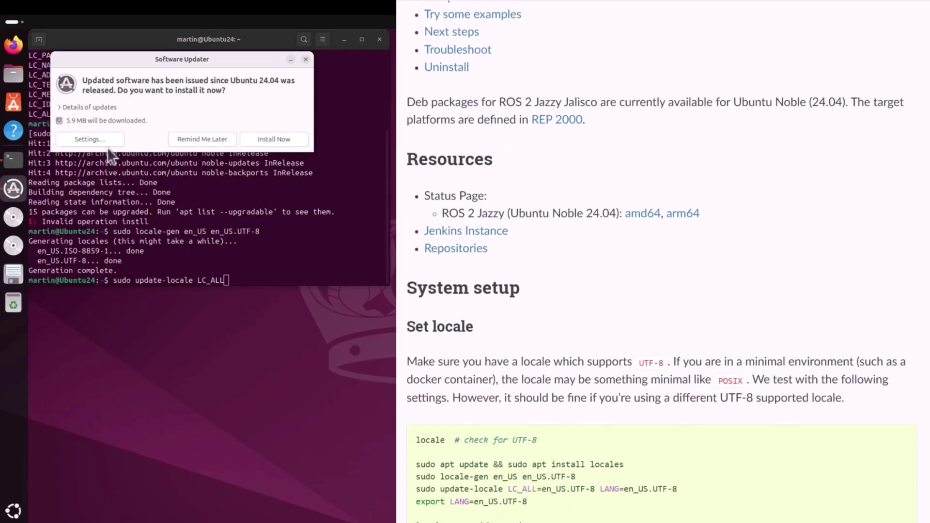
click(203, 139)
key(Return)
Fix the LC_ALL typo to en_US.UTF-8, rerun update-locale, and export LANG=en_US.UTF-8.
key(Up)
key(super+Up)
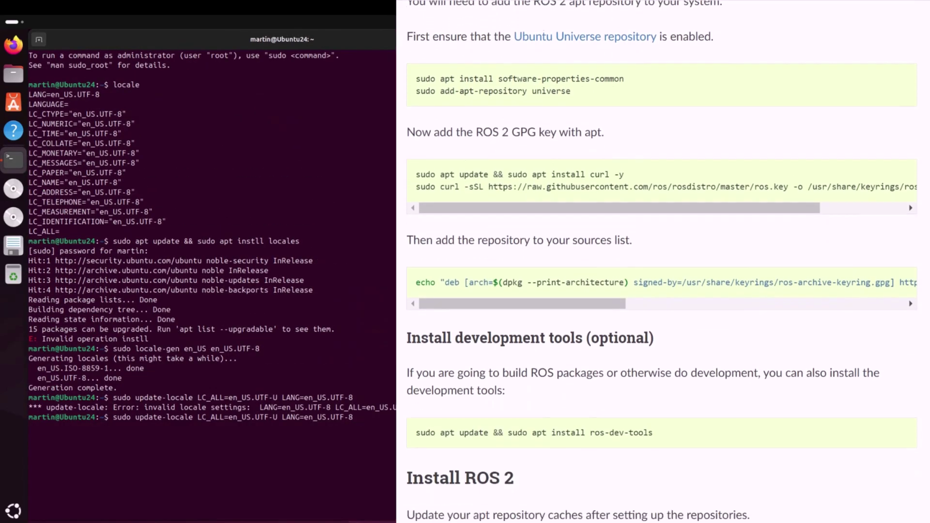
key(Left)
key(Left)
key(Left)
key(Left)
key(Left)
key(Left)
key(Left)
key(Left)
key(Left)
key(Left)
key(Left)
key(Left)
key(Left)
key(Left)
key(Left)
key(Left)
key(Left)
key(BackSpace)
text(8)
key(Return)
text(export LANG=en_US.UTF-8)
key(Return)
text(LOCALE locale sudo)
key(ctrl+l)
Install software-properties-common, enable the universe repository, and install curl.
text(apt install software-properties-common)
key(Return)
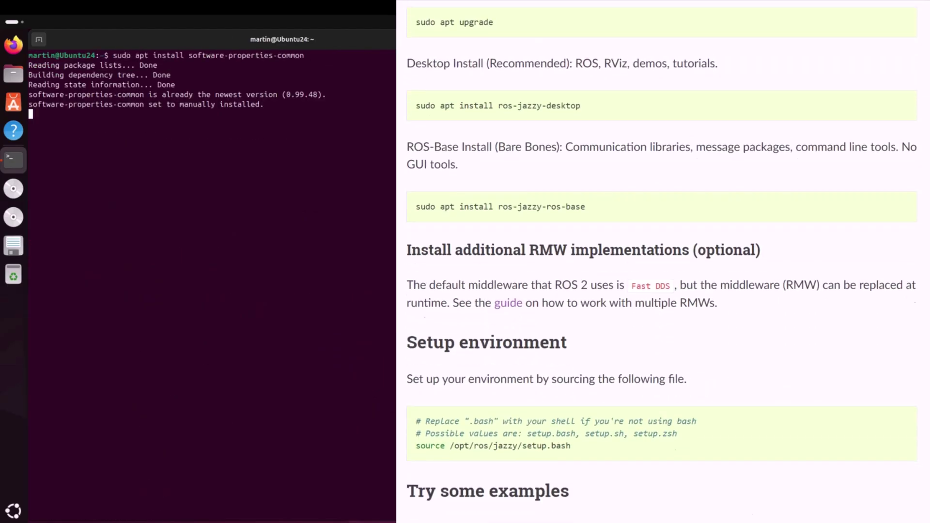
text(sudo add-apt-repository universe)
key(Return)
key(Return)
text(sudo apt update && sudo apt install curl -y)
Download the ROS 2 key with curl and add the ROS 2 apt source entry.
key(Return)
text(sudo curl -sSL https://raw.githubusercontent.com/ros/rosdistro/master/ros.key -o /usr/share/keyrings/ros-archive-keyring.gpg)
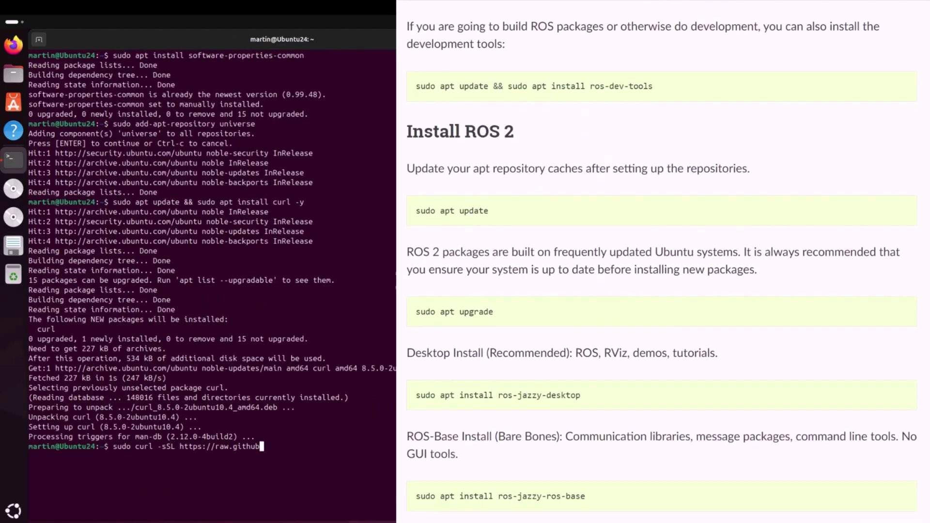
key(Return)
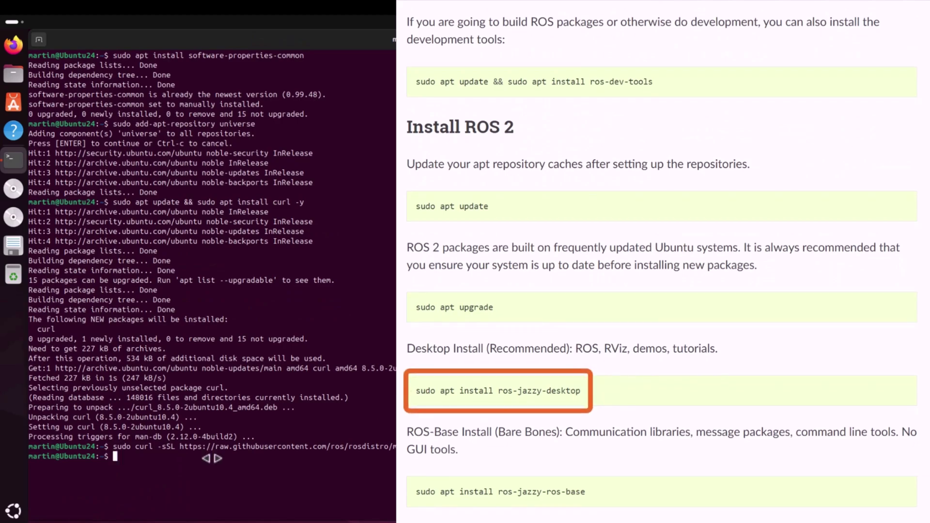
text(echo "deb [arch=$(dpkg --print-architecture) signed-by=/usr/shar)
text(e/keyrings/ros-archive-keyring.gpg] http://packages.ros.org/ros2/ubuntu $(. /etc/os-release && echo $UBUNTU_CODENAME) main" | sudo tee /etc/apt/sources.list.d/ros2.list > /dev/n)
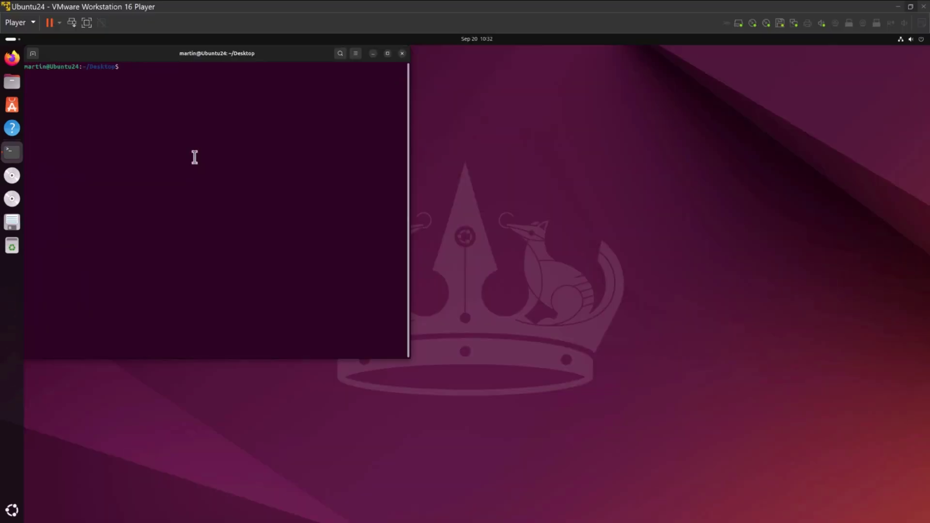
Launch turtlesim_node and place the TurtleSim window beside the terminal.
text(ros2 run turtle)
key(Tab)
text(tur)
key(Tab)
text(sim)
key(Tab)
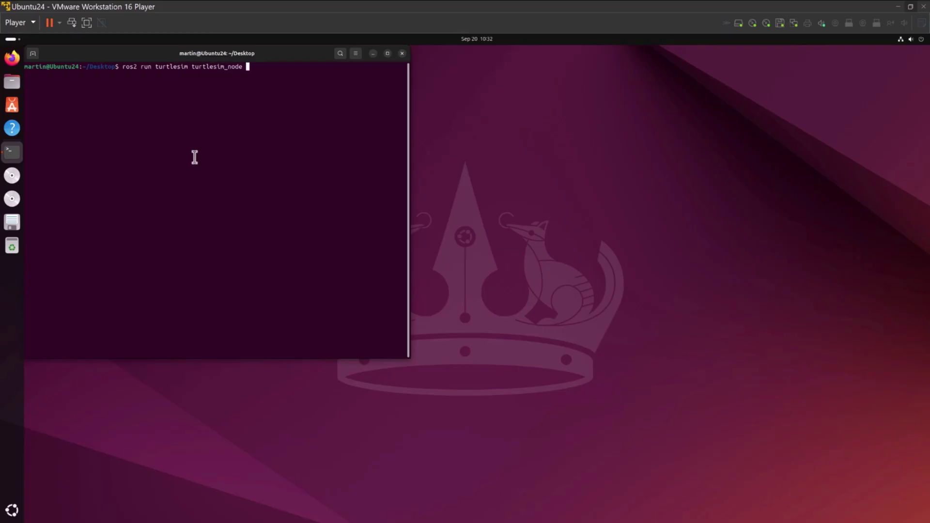
key(Return)
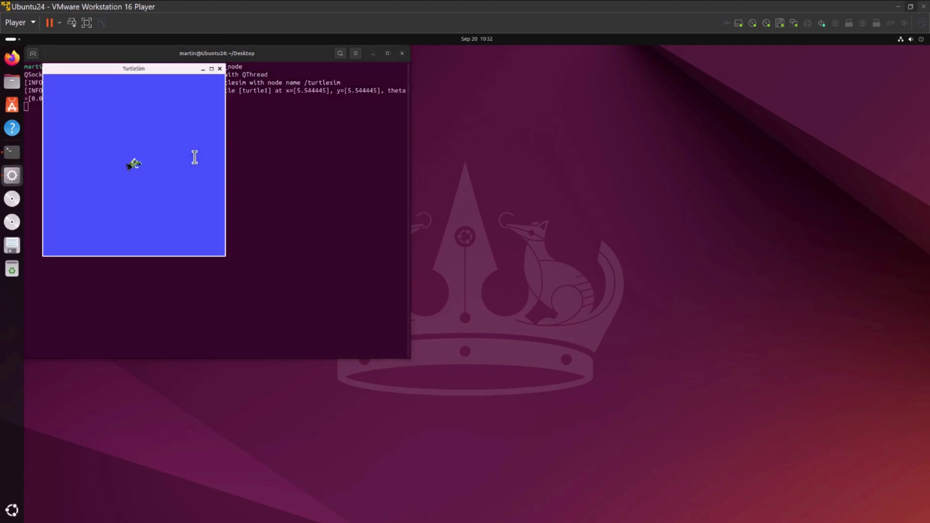
drag(90, 72, 475, 54)
click(204, 164)
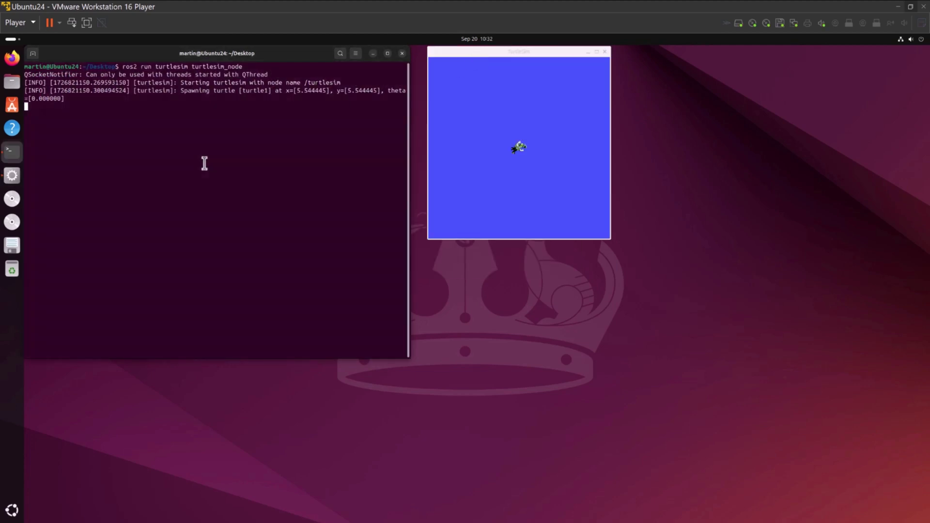
Start turtle_teleop_key in a second terminal tab.
key(ctrl+shift+t)
text(ros2 run )
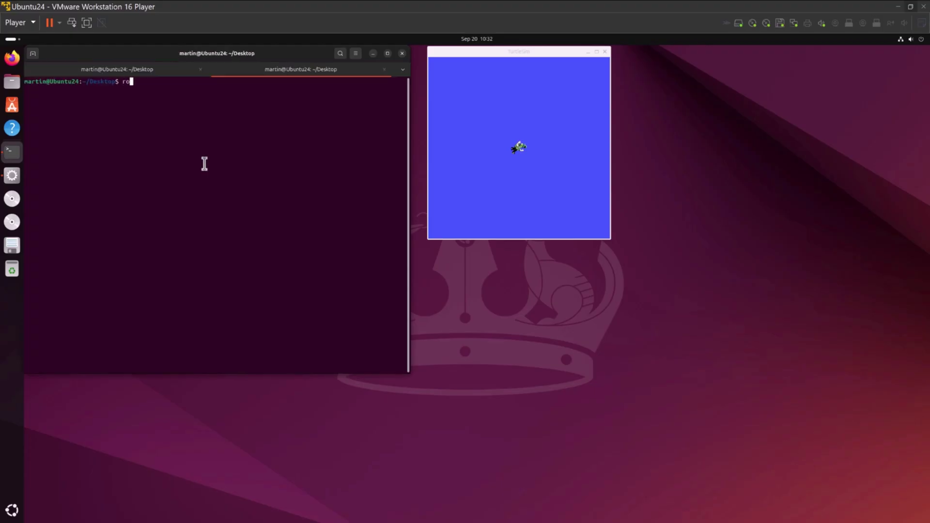
text(tu)
key(Tab)
text(tur)
key(Tab)
text(_te)
key(Tab)
key(Return)
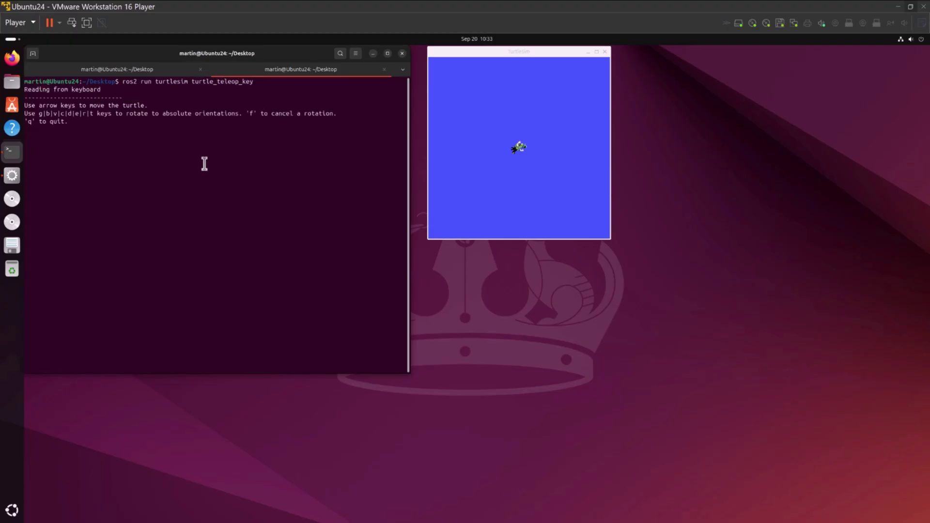
Drive the turtle forward, turn left twice, and move it forward to draw a bent trail.
key(Up)
key(Left)
key(Up)
key(Left)
key(Up)
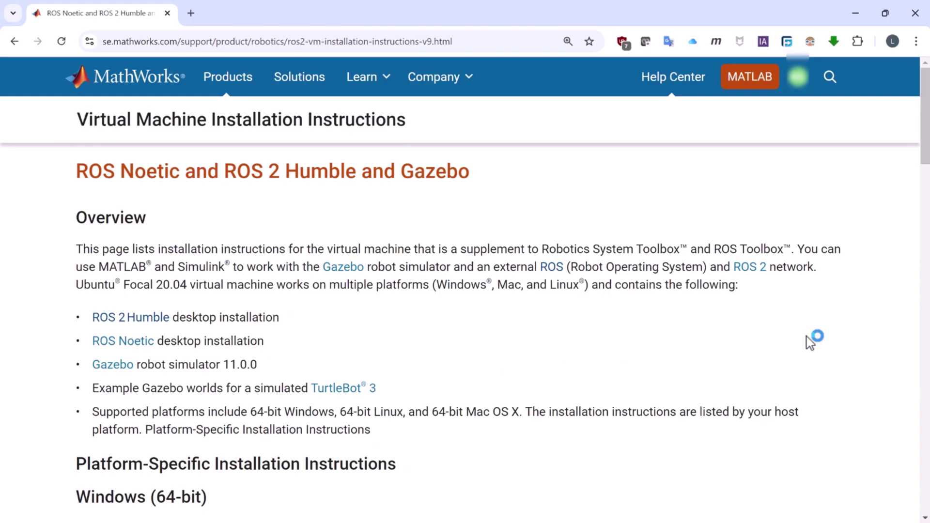
Scroll to the Linux (64-bit) instructions and check the VM archive download's progress.
scroll(806, 336, down, 6)
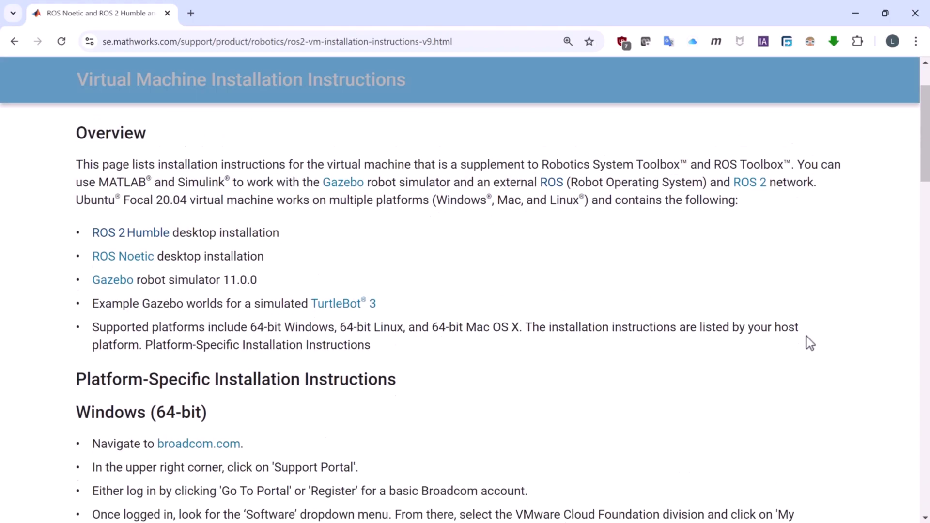
scroll(806, 336, down, 8)
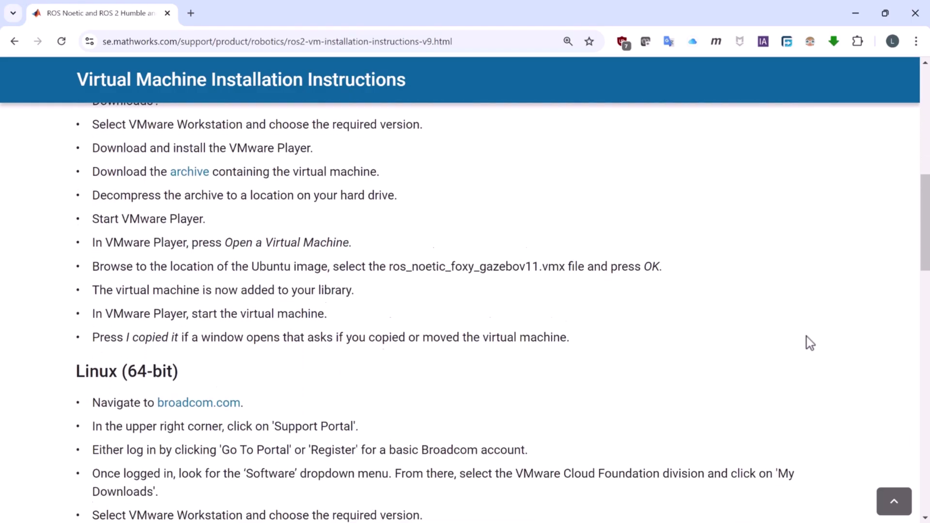
scroll(806, 336, down, 2)
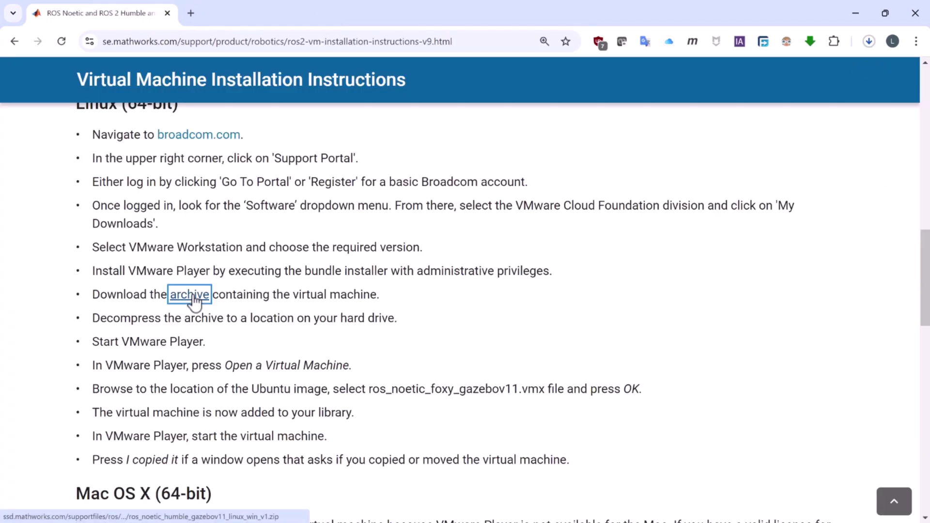
click(870, 41)
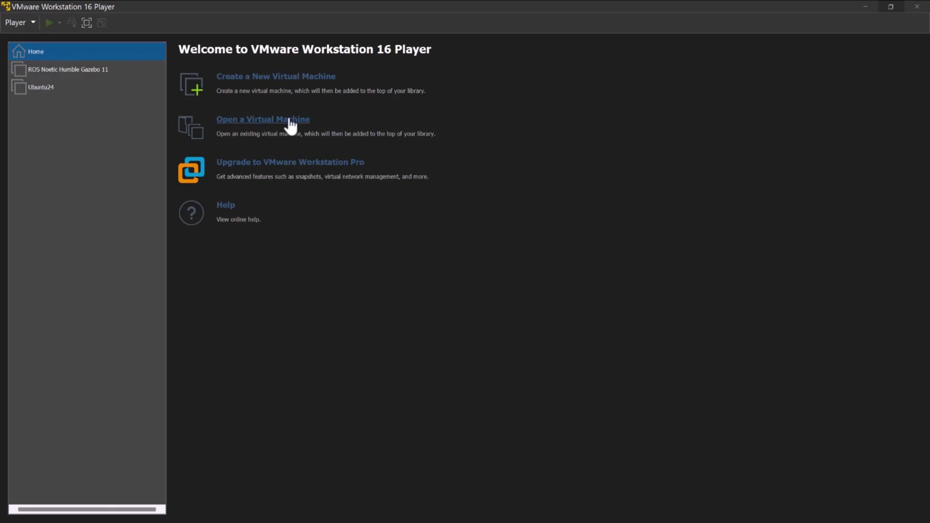
Open ros-noetic-humble-gazebo11-linux-win-v1.vmx and set the VM desktop to 1920 × 1080.
click(288, 124)
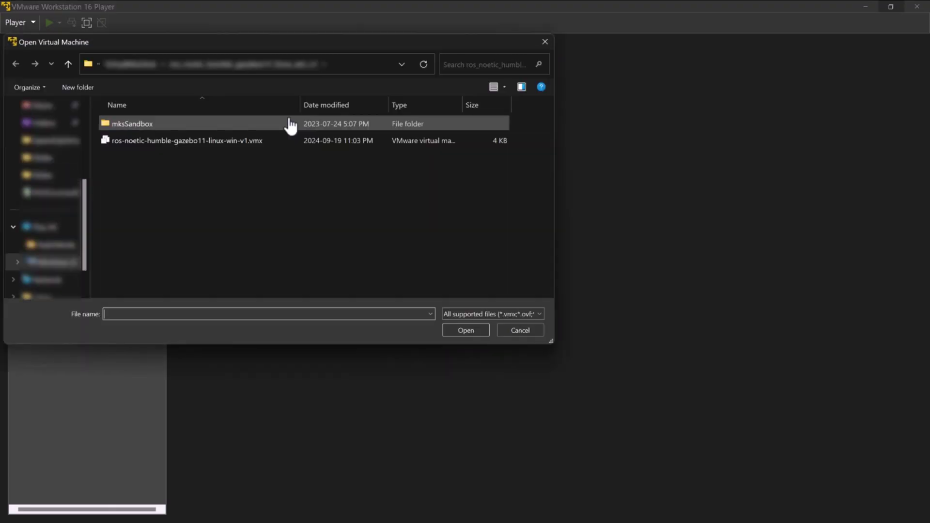
click(212, 140)
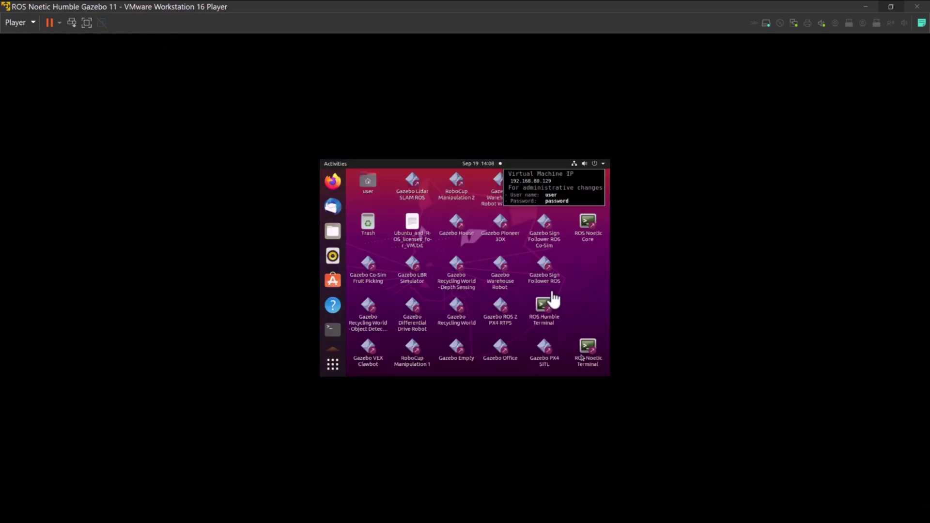
right_click(579, 266)
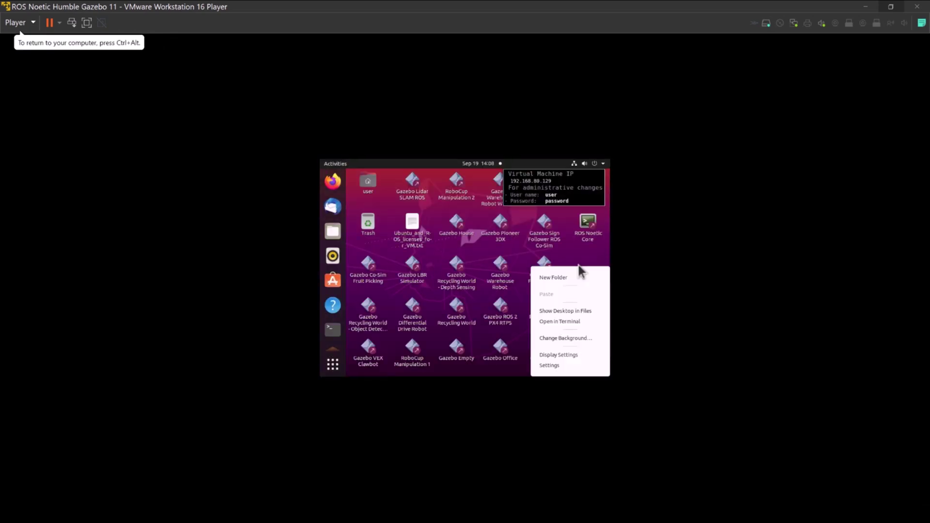
click(559, 356)
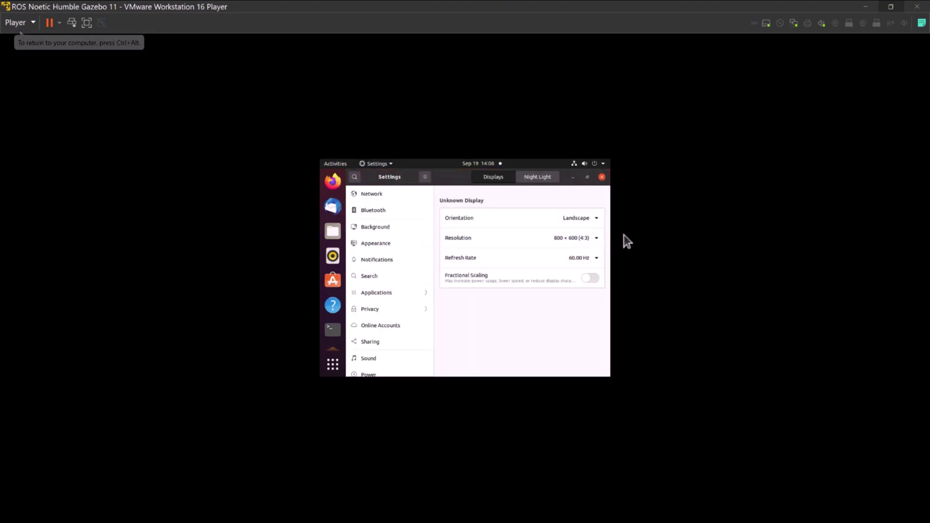
click(595, 238)
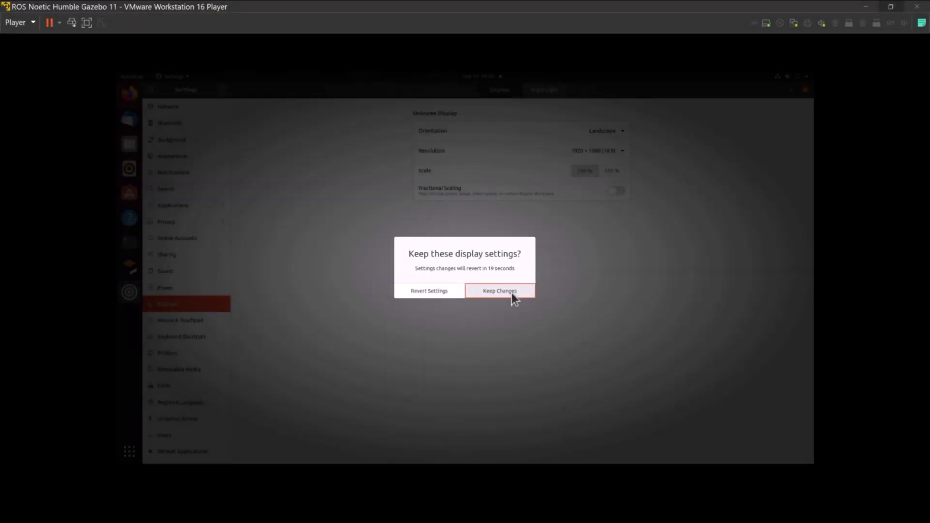
click(511, 292)
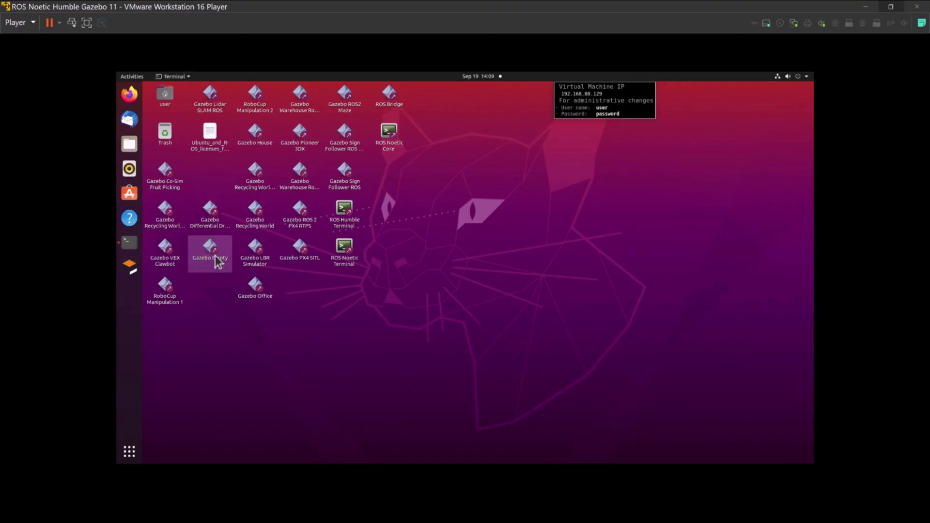
Open a VM terminal, try ros2 unsourced, then clear and enlarge the window.
key(ctrl+alt+t)
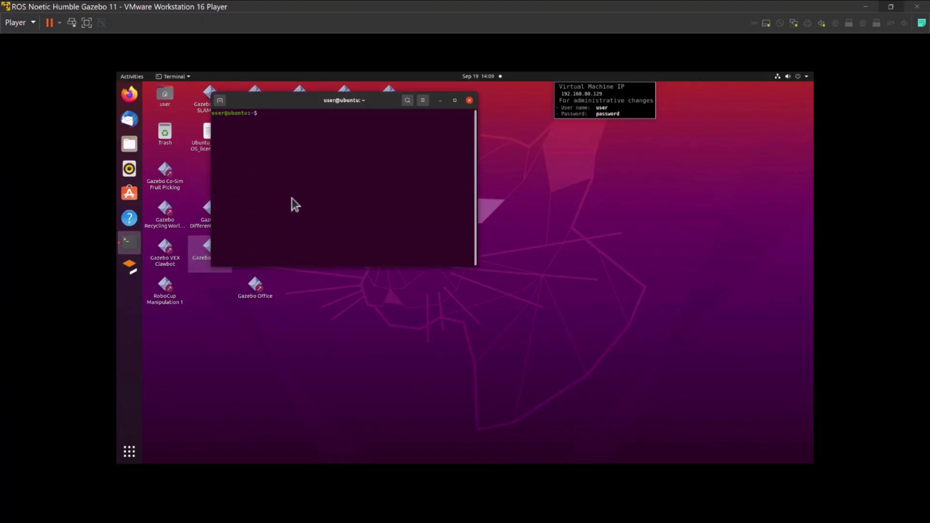
text(ros2)
key(Return)
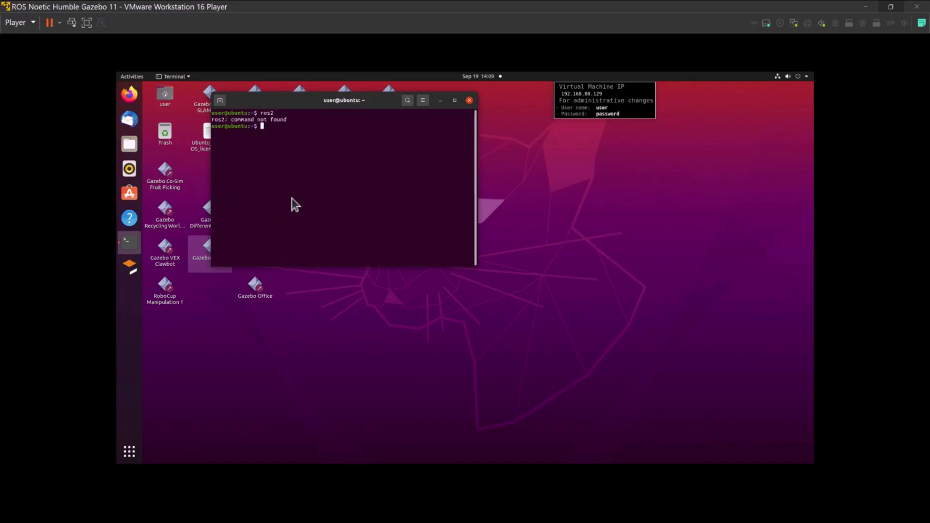
text(clear)
key(Return)
drag(416, 266, 449, 411)
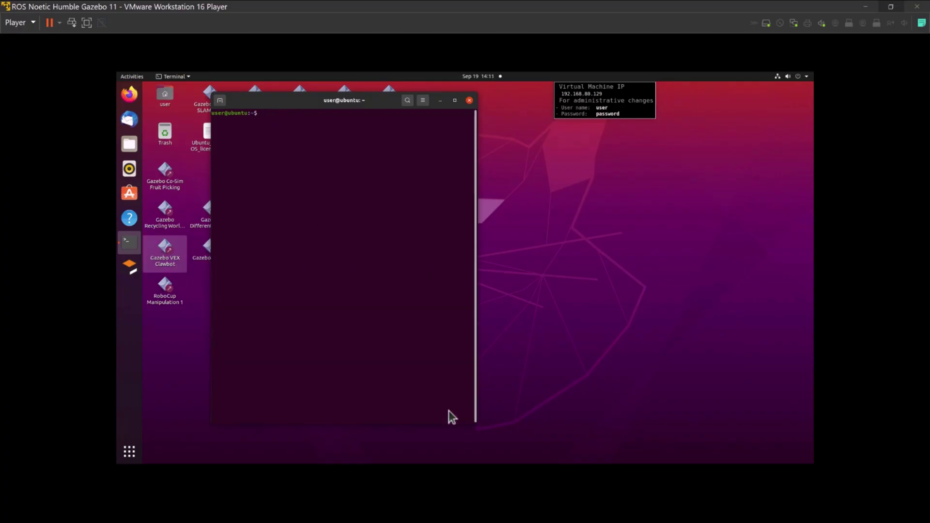
Source /opt/ros/humble/setup.bash and confirm the ros2 command now responds.
text(source /opt/ros/humble/setup.bash)
key(Return)
text(ros2)
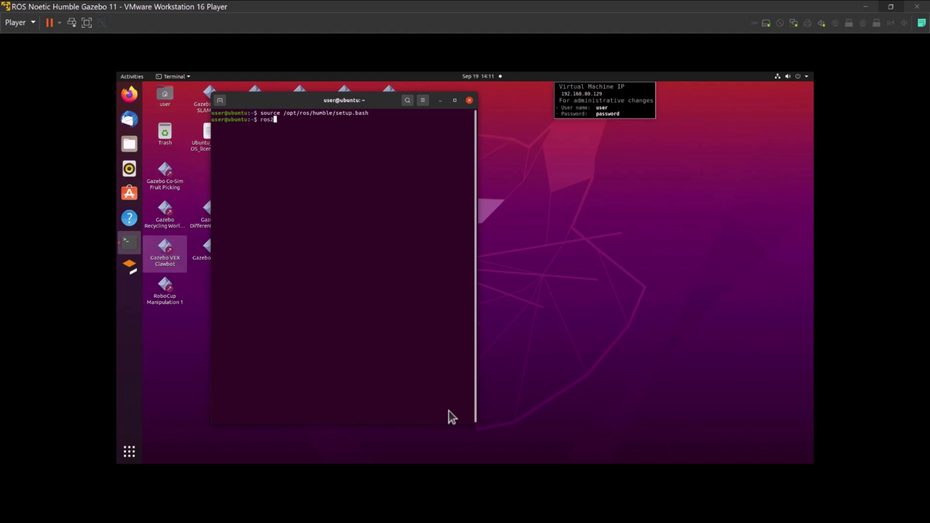
key(Return)
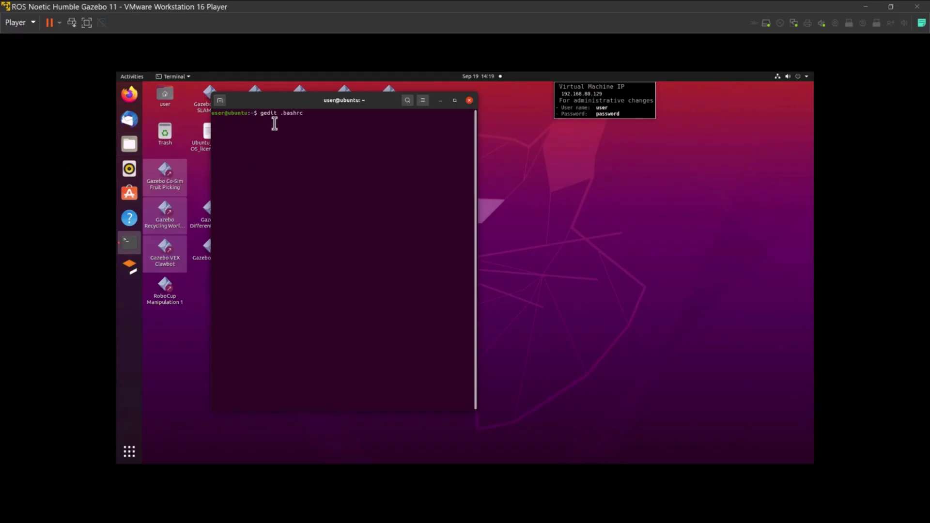
Append 'source /opt/ros/humble/setup.bash' to the end of .bashrc in gedit, save, and close.
key(Return)
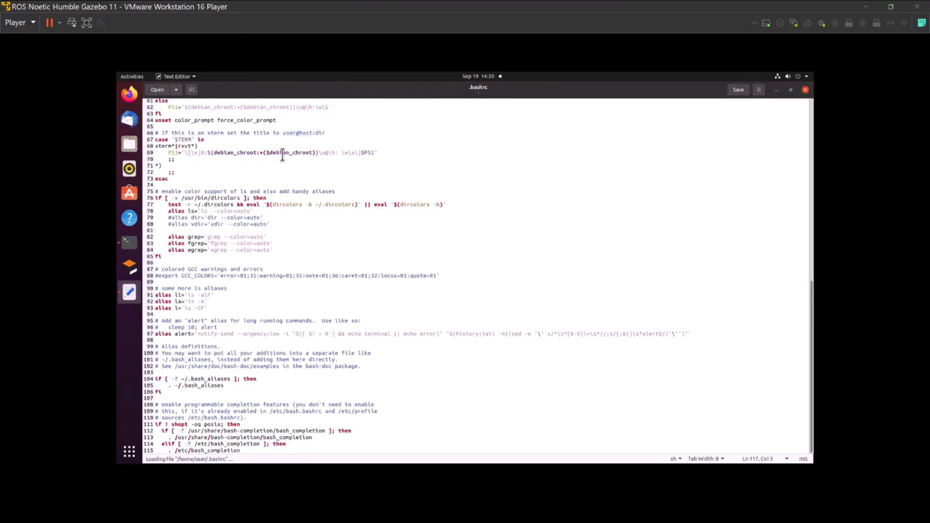
scroll(353, 443, down, 2)
scroll(354, 442, down, 1)
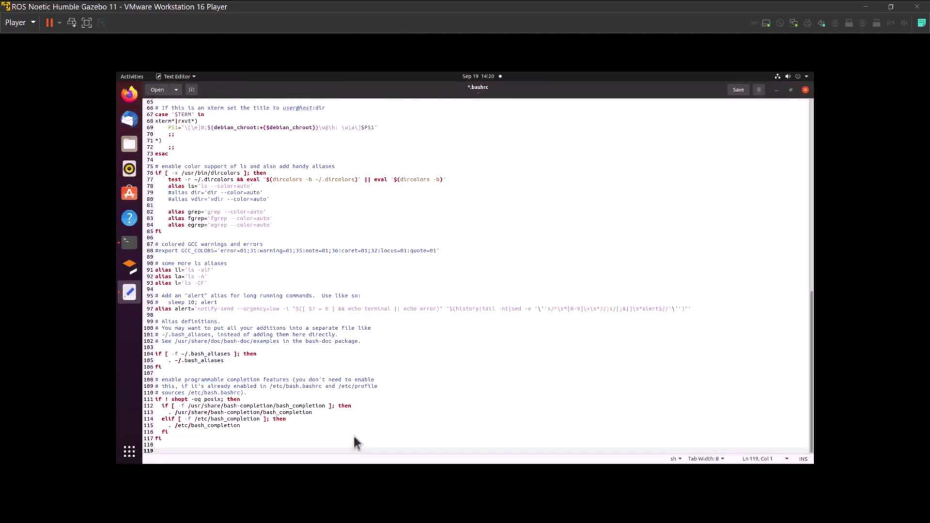
text(source /opt/ros/humble/setup.bash)
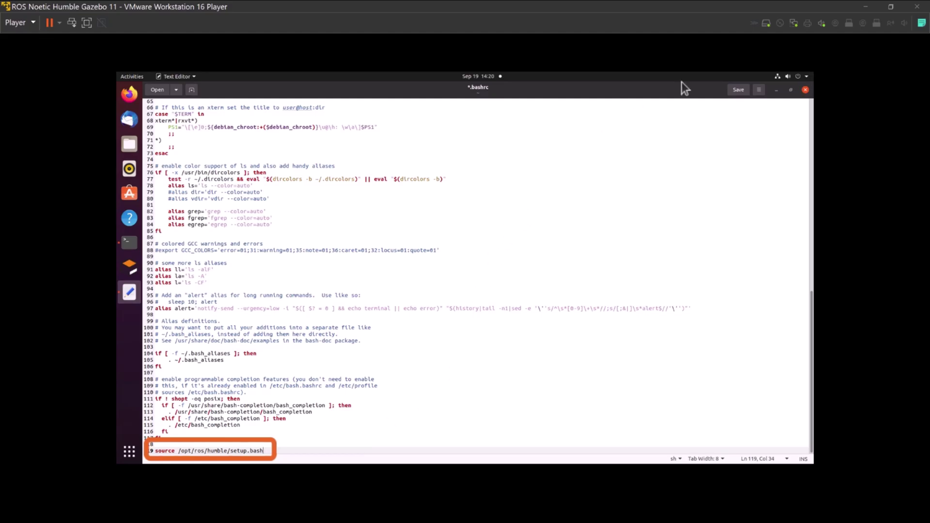
click(739, 91)
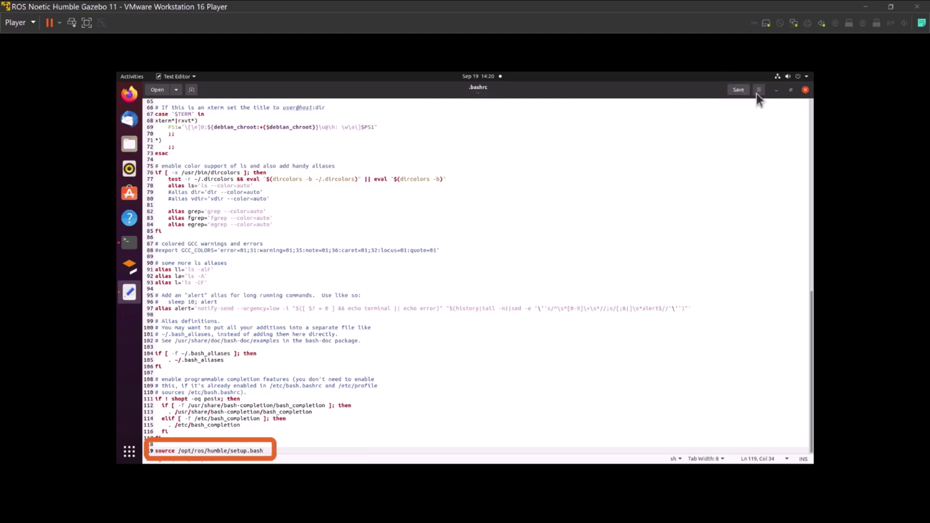
click(805, 90)
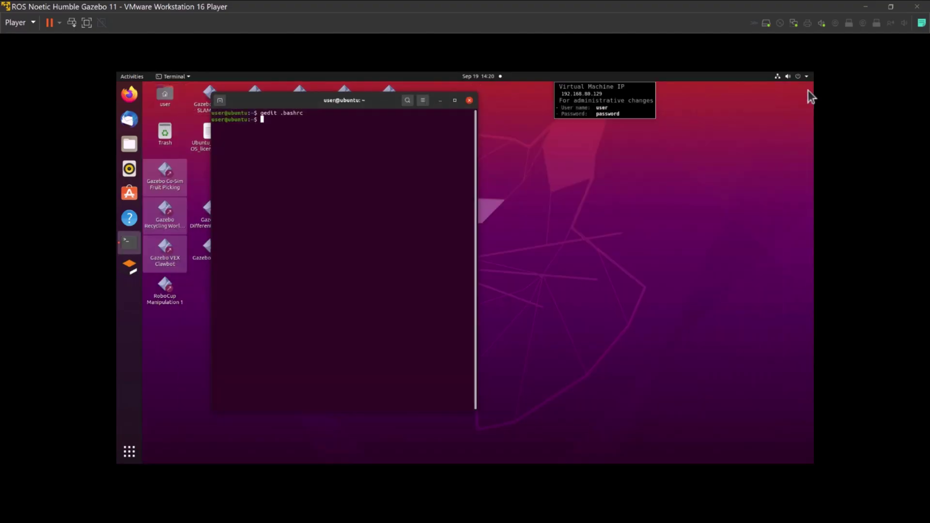
Replace the old terminal with a new one and run ros2 to see its command list.
click(468, 101)
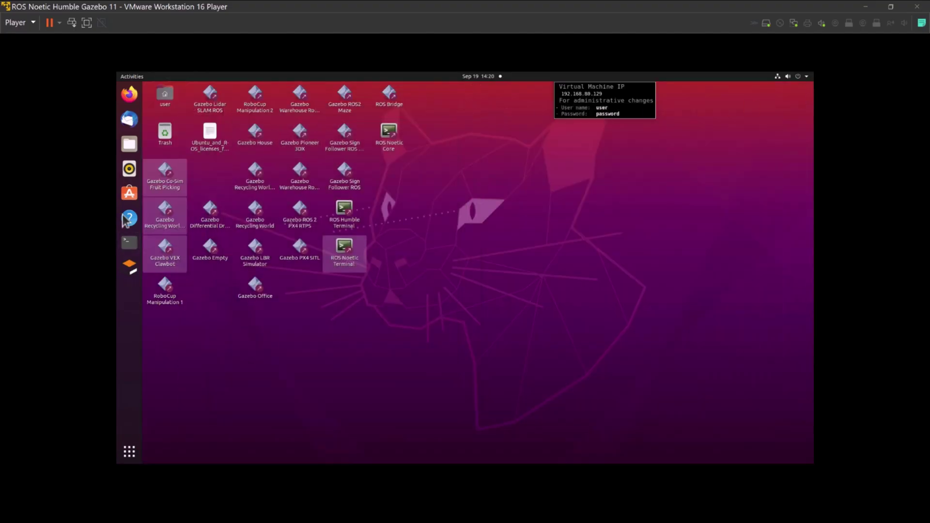
click(128, 244)
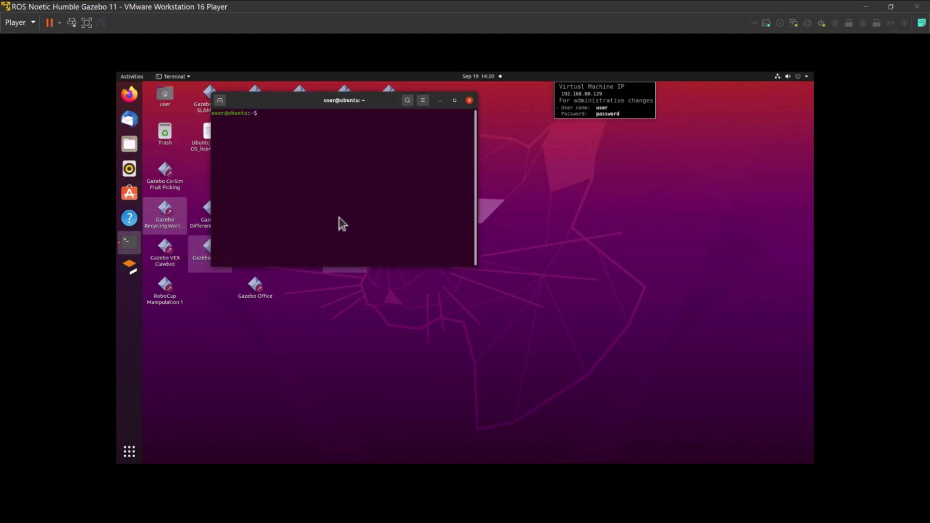
text(ros2)
key(Return)
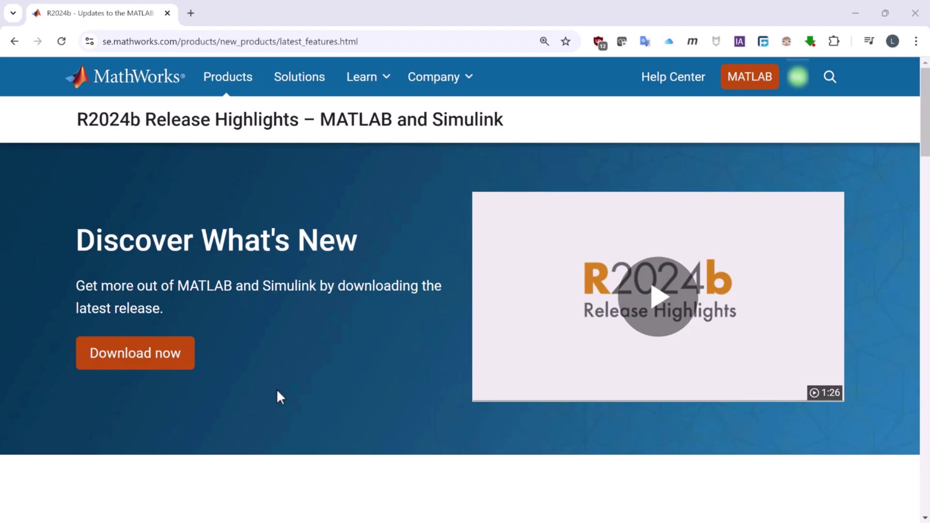
Download matlab_R2024b_Windows.exe from the R2024b page and begin entering the account e-mail.
click(165, 357)
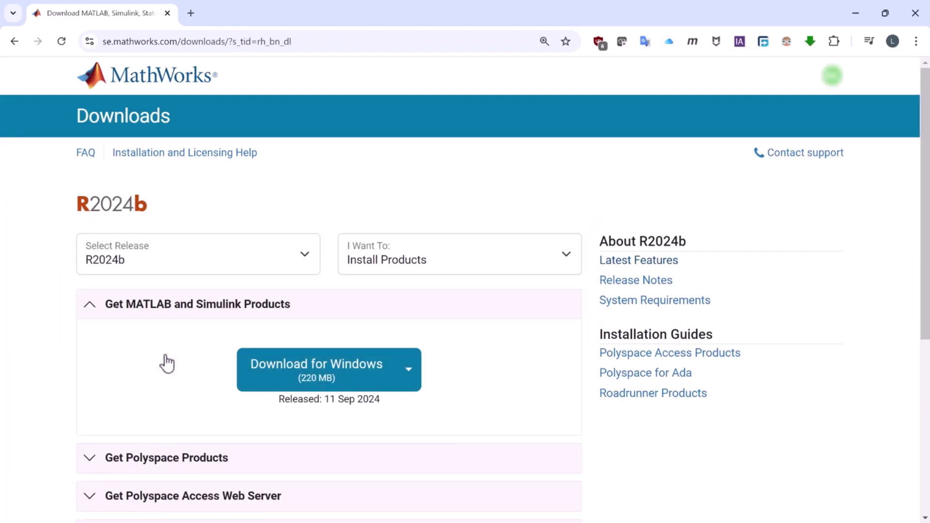
click(364, 383)
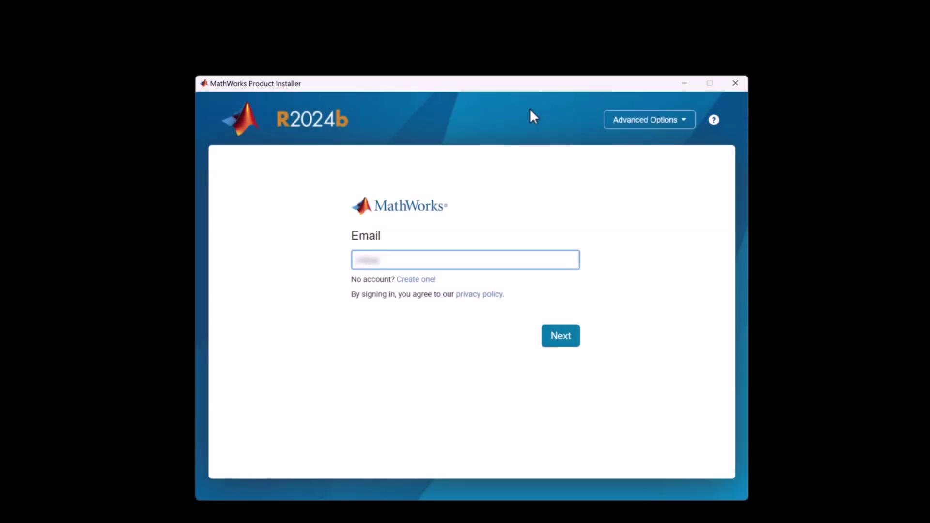
text(@mathworks.com)
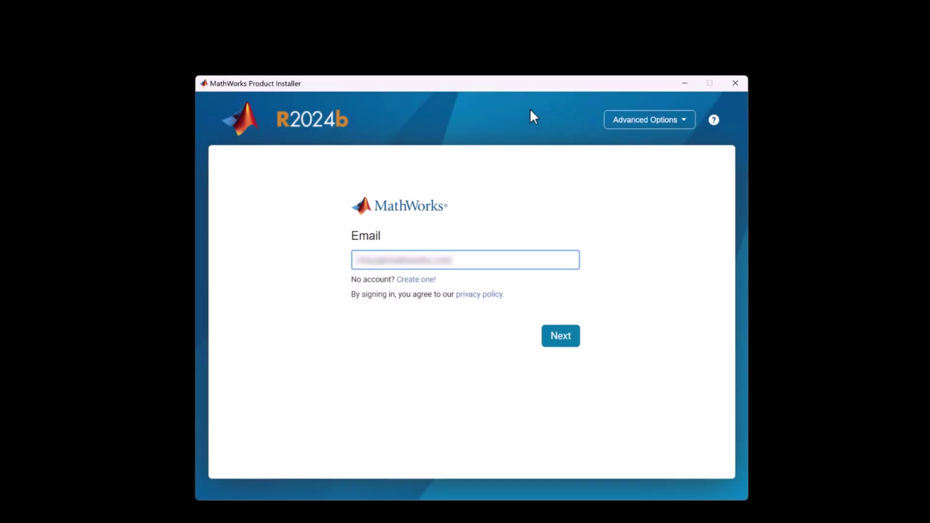
Submit the account e-mail and tick MATLAB, ROS Toolbox and Simulink Coder for installation.
click(565, 341)
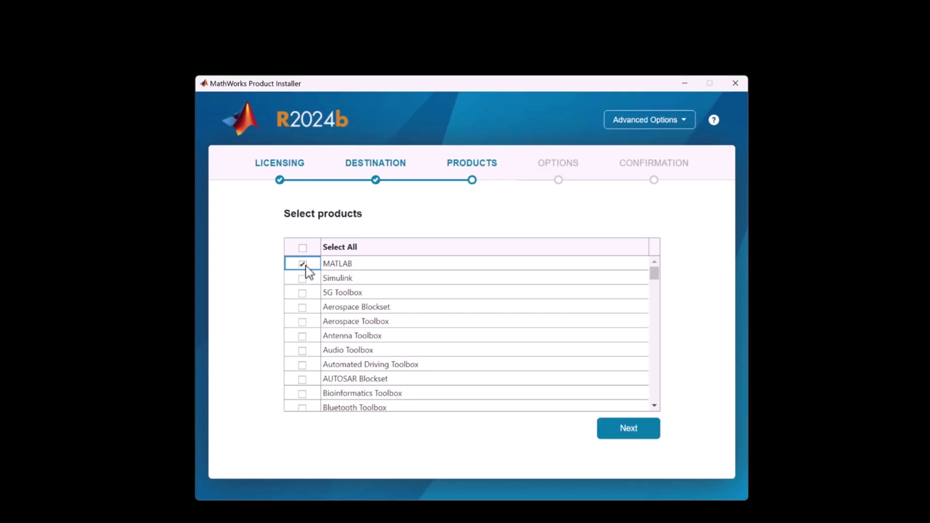
click(303, 280)
drag(654, 275, 637, 356)
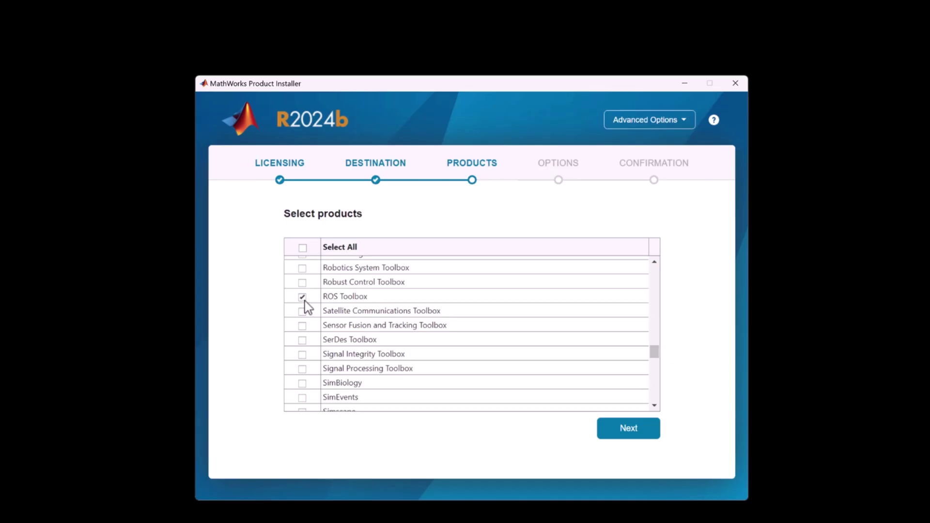
scroll(359, 383, down, 5)
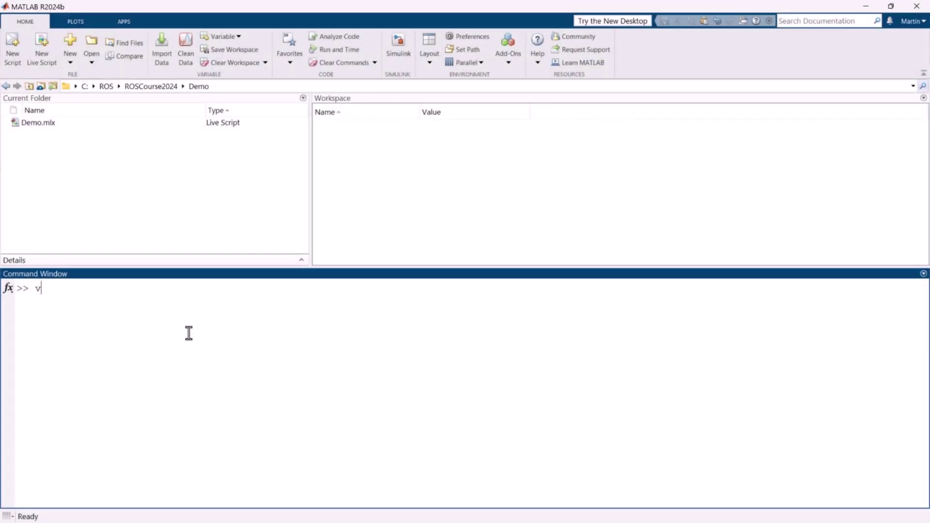
Run ver to find ROS Toolbox 24.2, then view it in the Add-On Manager.
text(er)
key(Return)
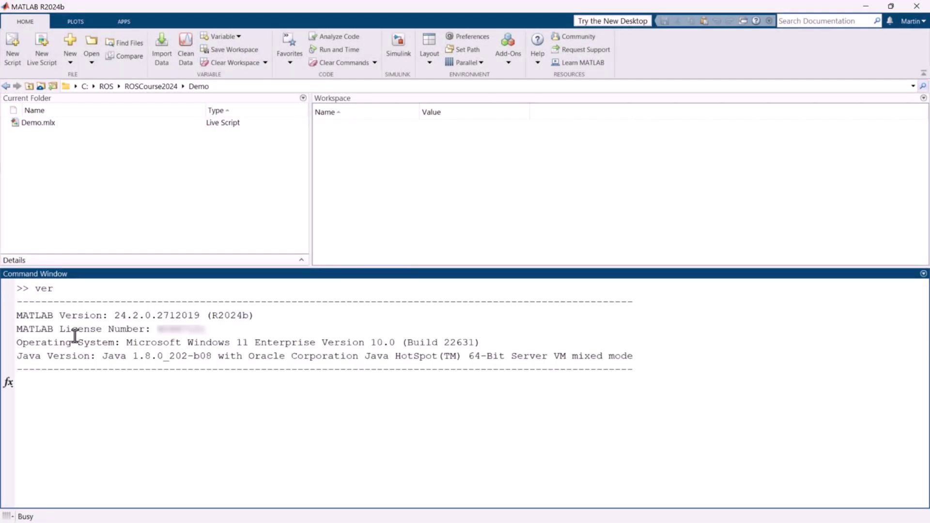
drag(17, 326, 84, 328)
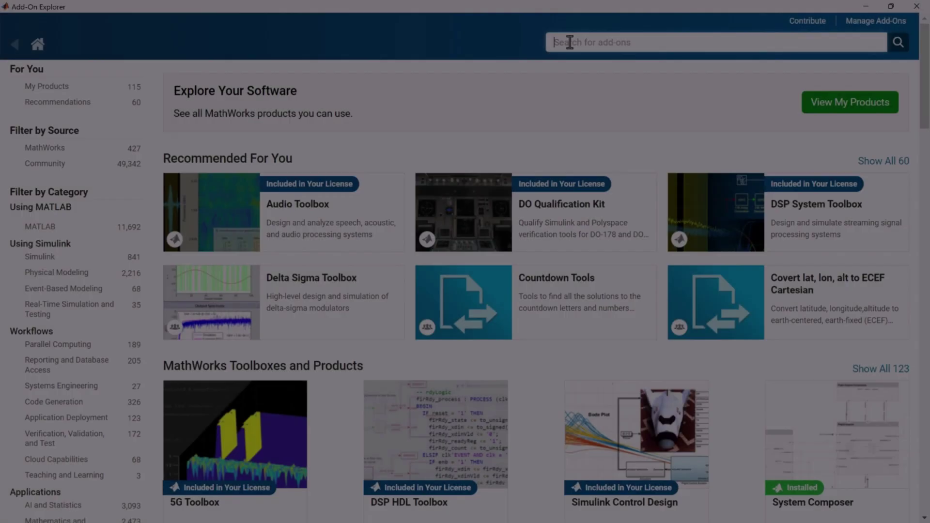
text(ros toolbox)
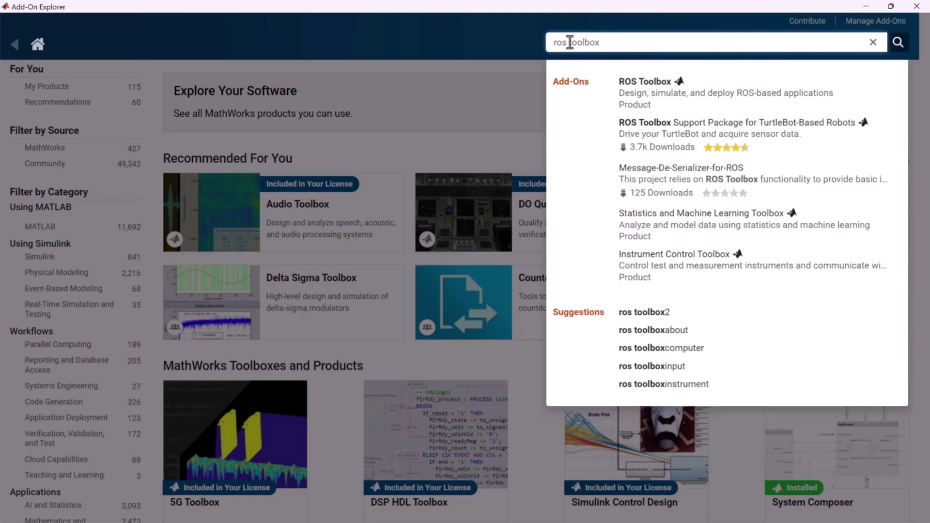
click(651, 98)
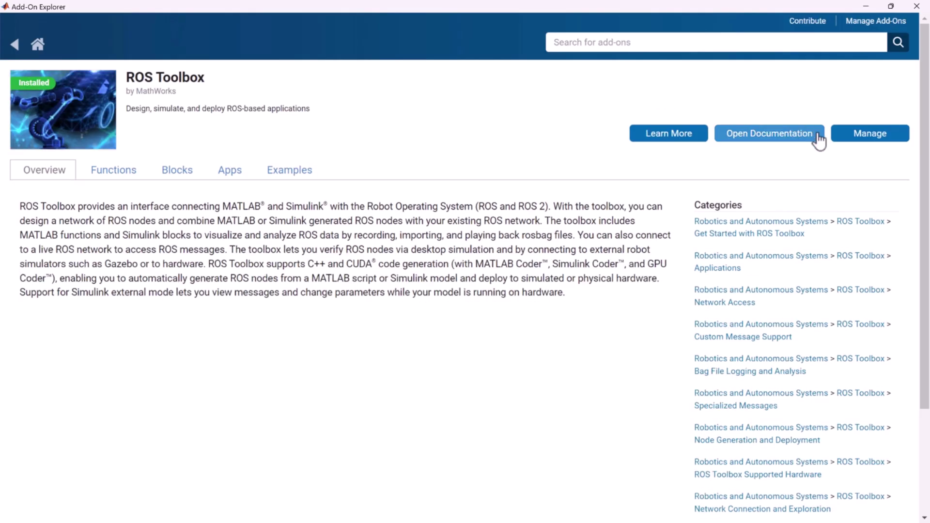
click(886, 140)
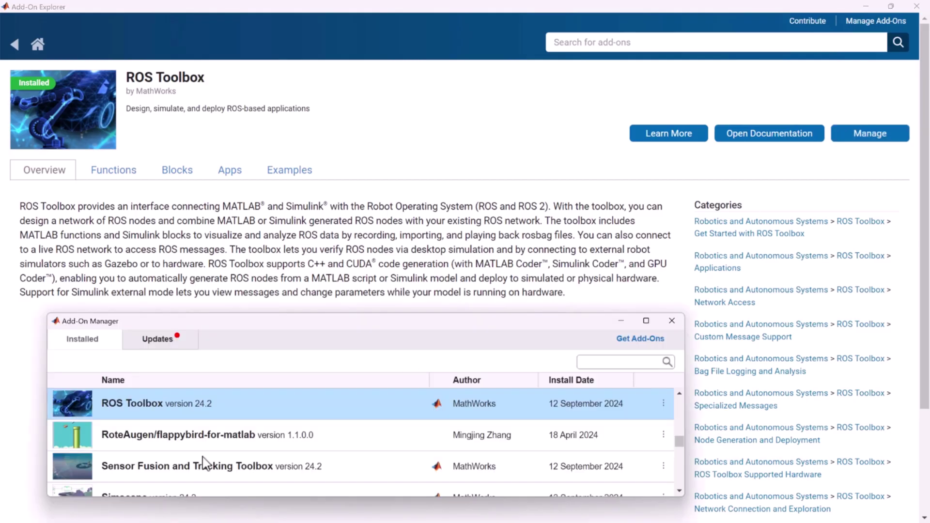
click(663, 403)
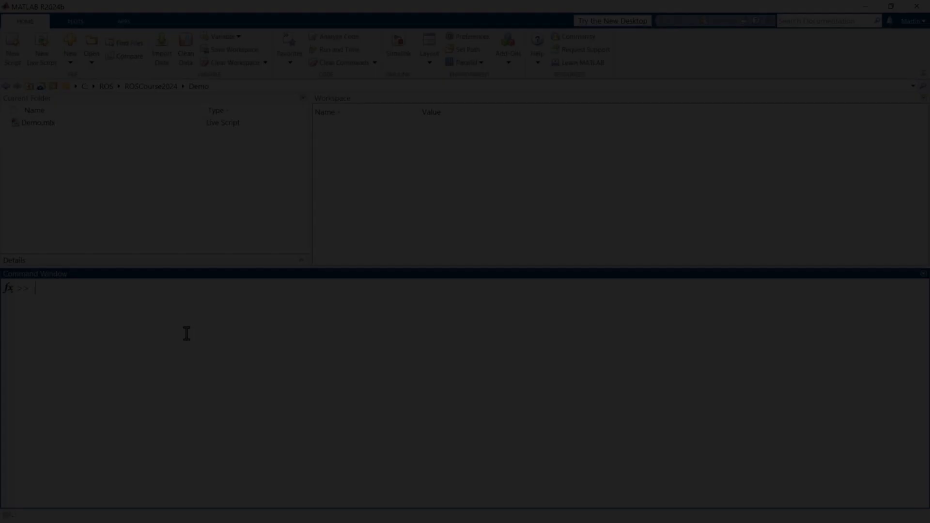
Create the ros2node 'helloworld' as variable node, then verify /helloworld appears in ros2 node list.
text(= ros2node)
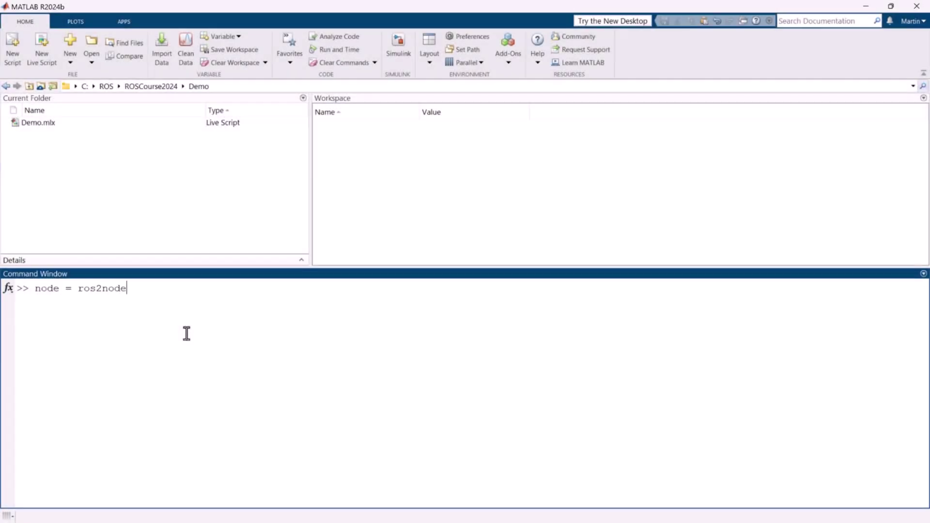
text(('helloworld'))
key(Return)
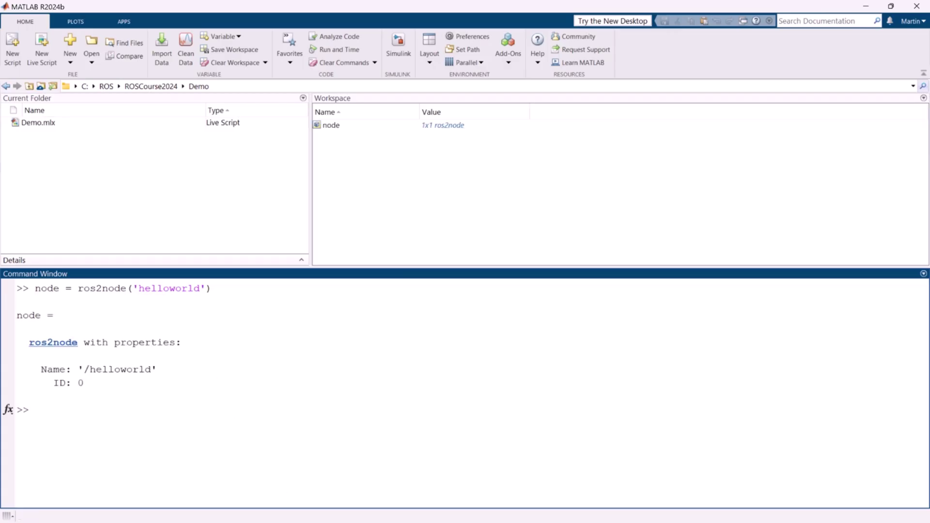
text(ros2 node list)
key(Return)
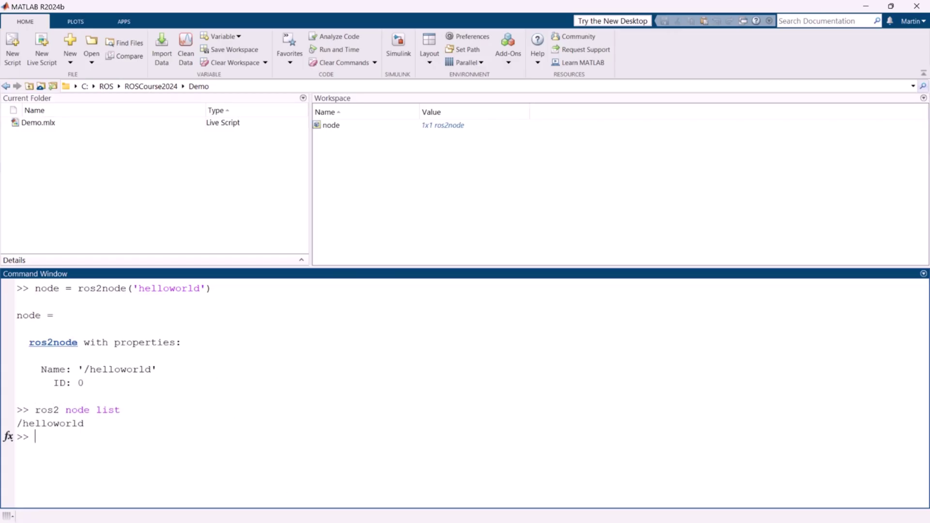